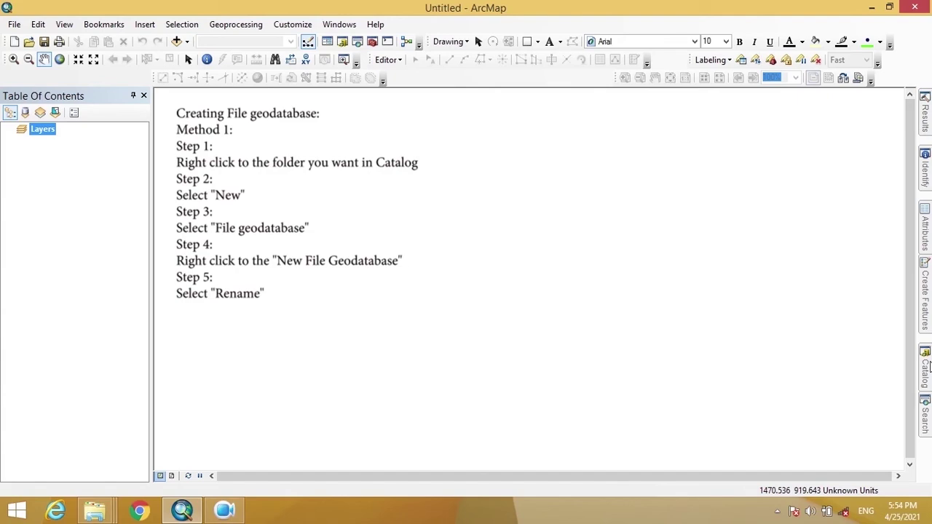
Show the Catalog window listing the Home ArcGIS folder and its ArcGIS_lessons folder.
click(926, 363)
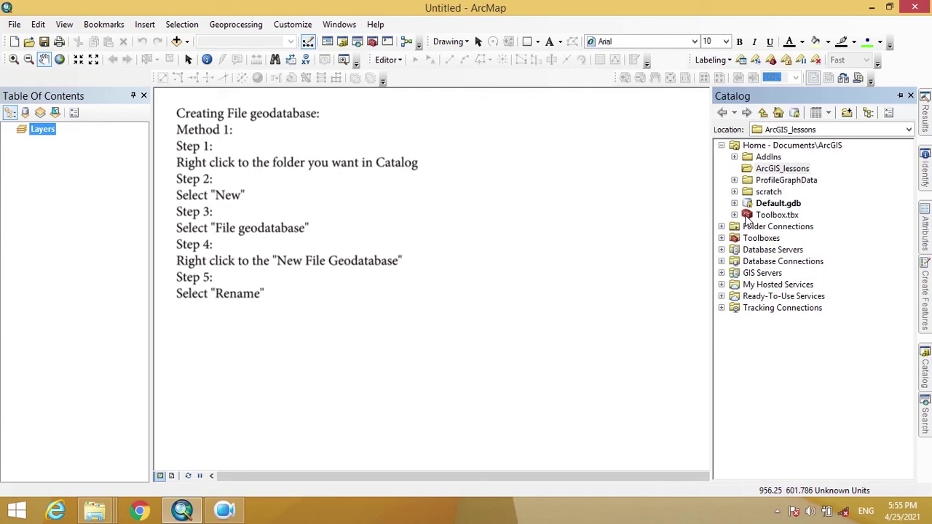
Add a new file geodatabase, 'New File Geodatabase.gdb', to the ArcGIS_lessons folder.
right_click(761, 174)
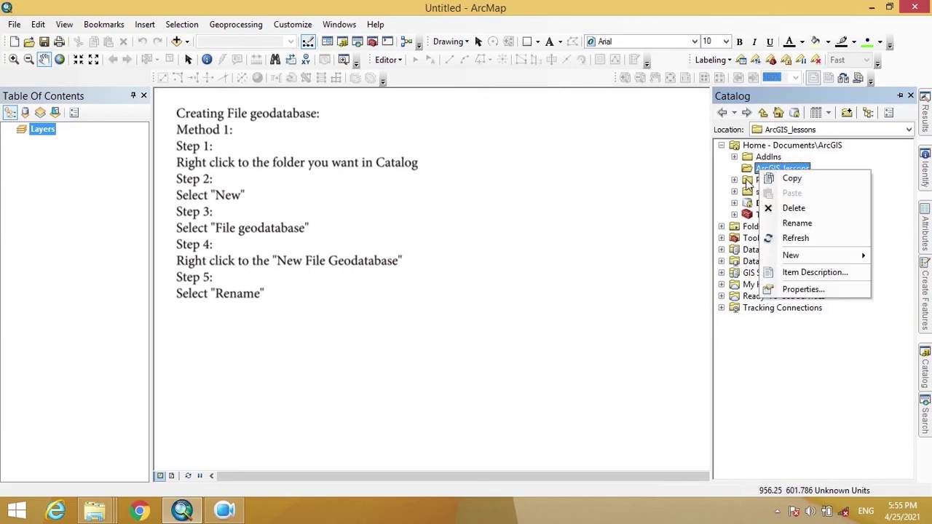
click(750, 182)
click(771, 171)
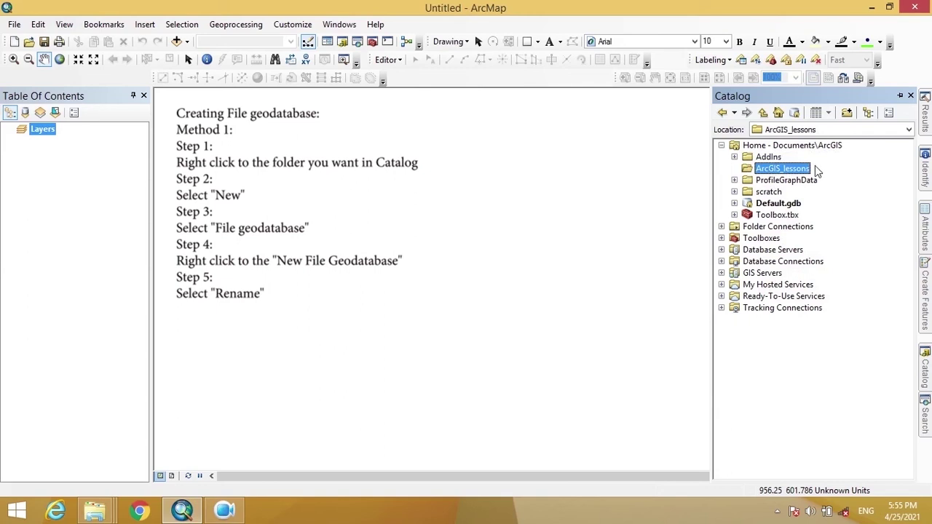
right_click(772, 169)
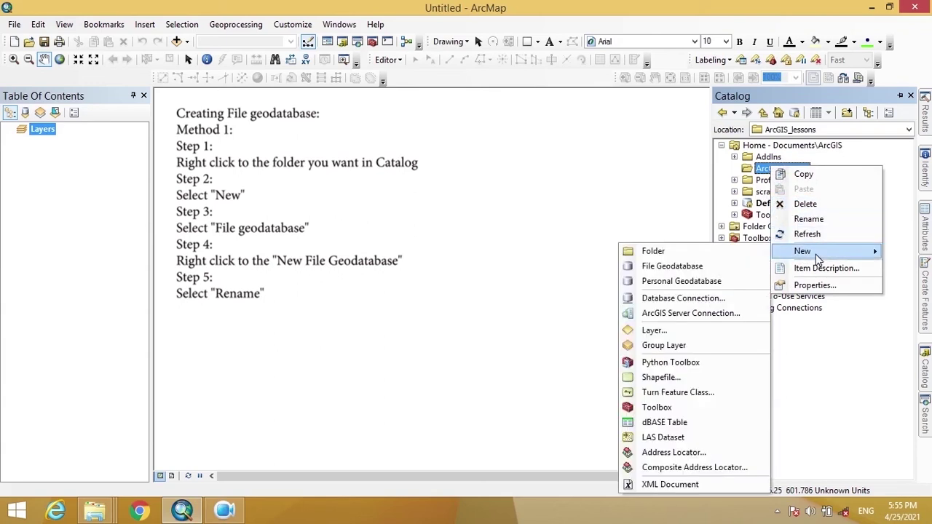
mouse_move(801, 251)
click(695, 266)
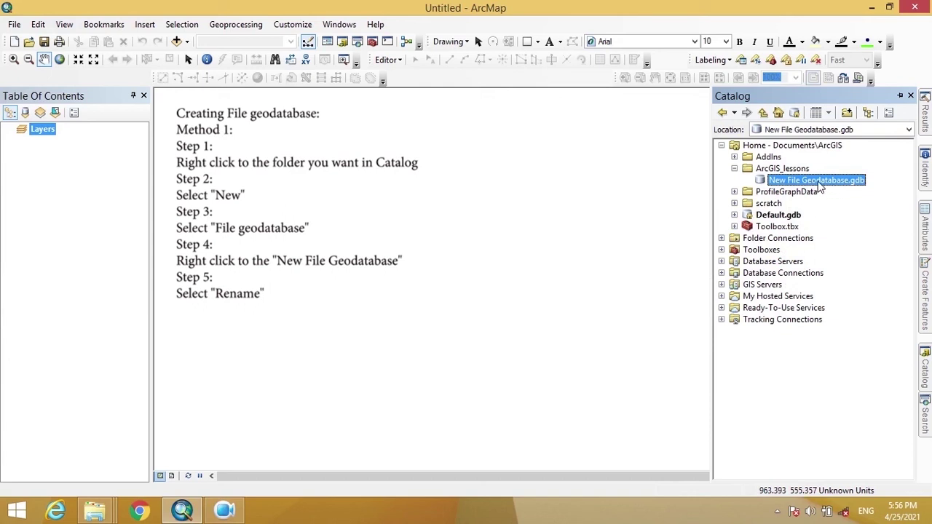
Rename 'New File Geodatabase.gdb' to 'ArcGIS_Lesson1.gdb', keeping the .gdb extension.
right_click(819, 186)
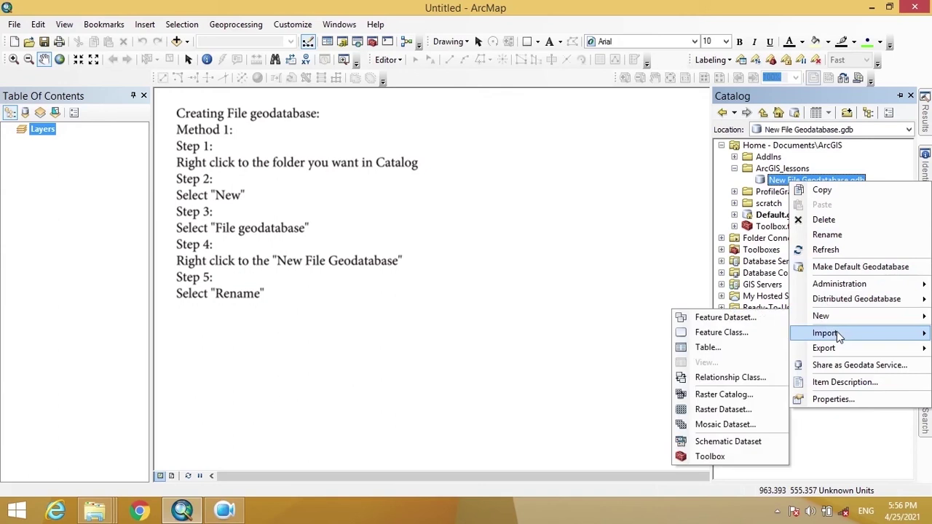
click(827, 234)
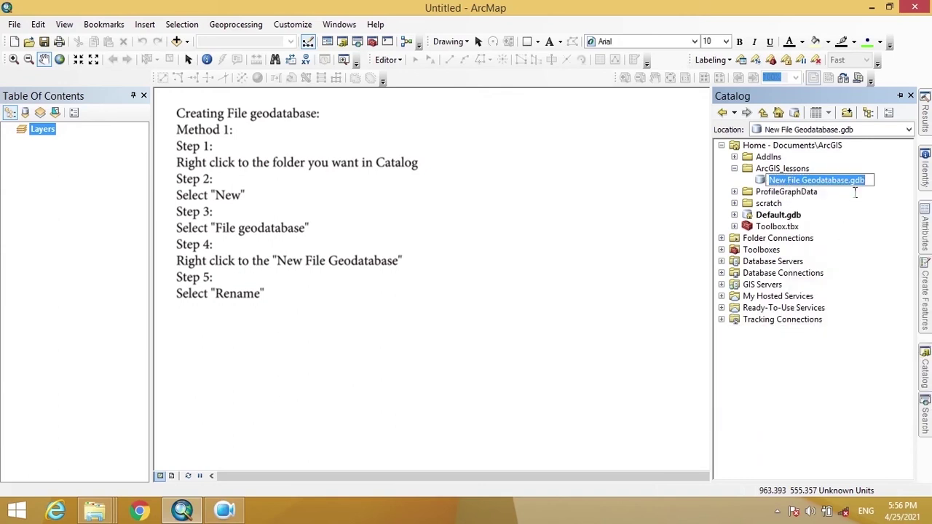
drag(828, 180, 739, 181)
text(ArcG)
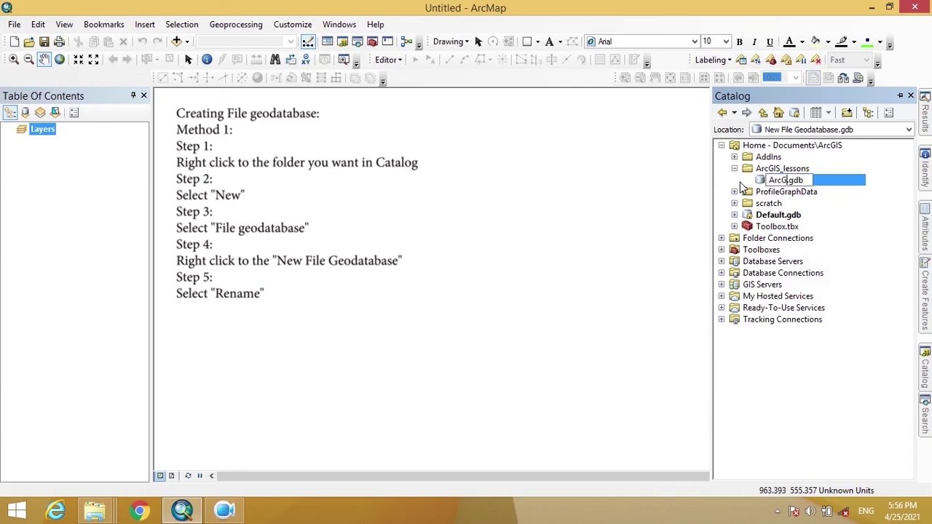
text(IS_L)
text(esson1)
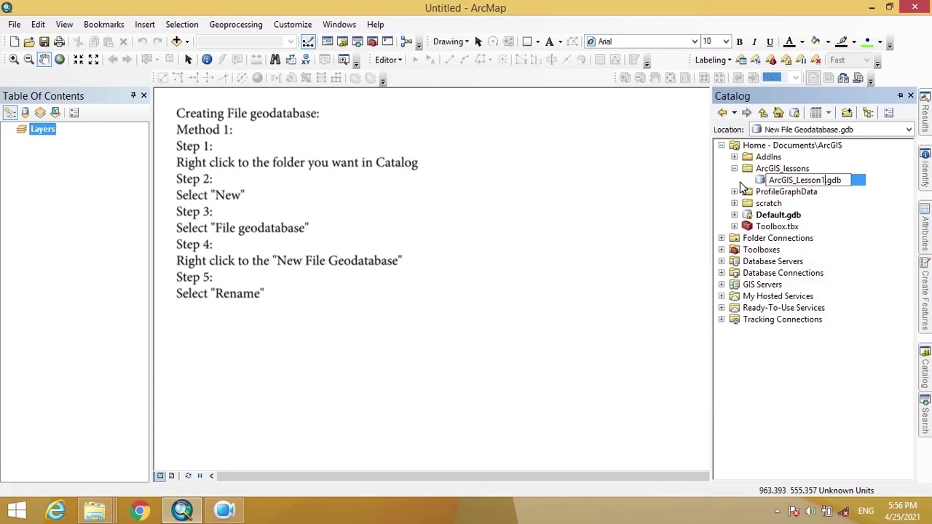
key(Return)
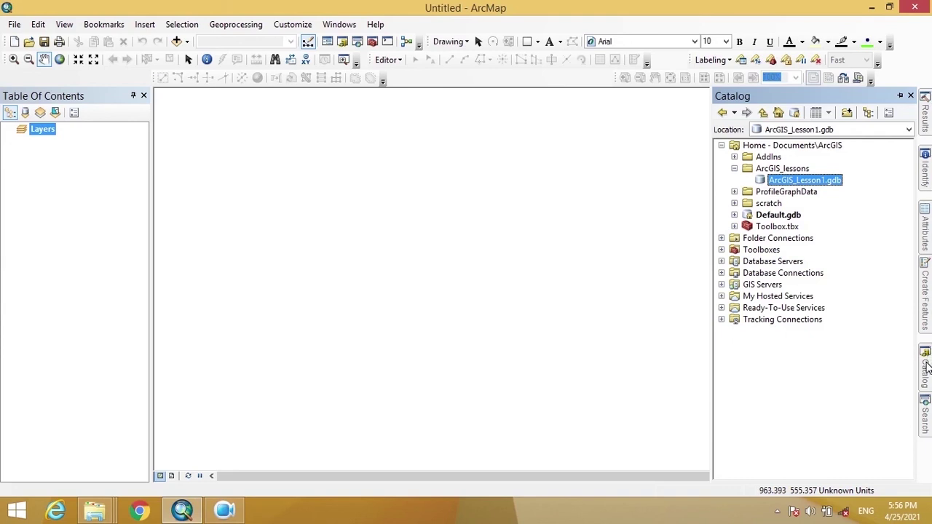
Search all item types for 'file geodatabase', correcting the misspelled query.
click(927, 426)
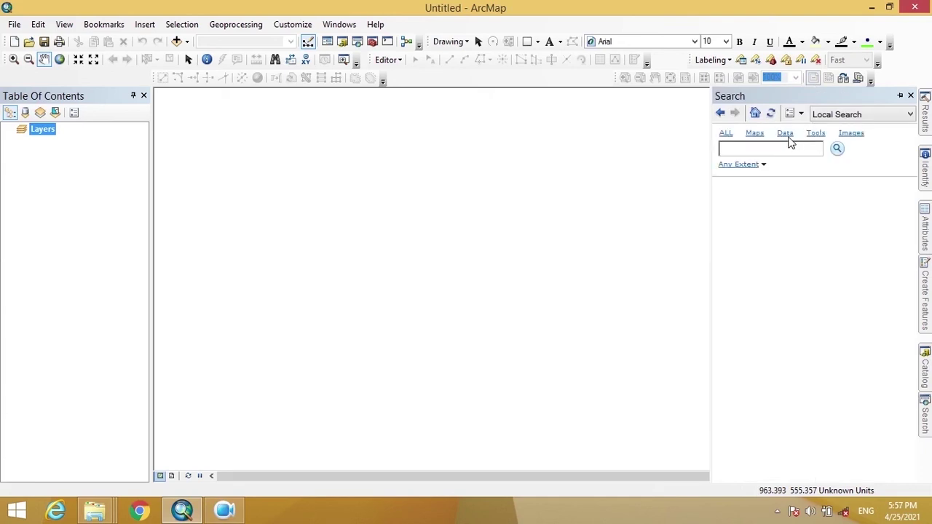
click(765, 151)
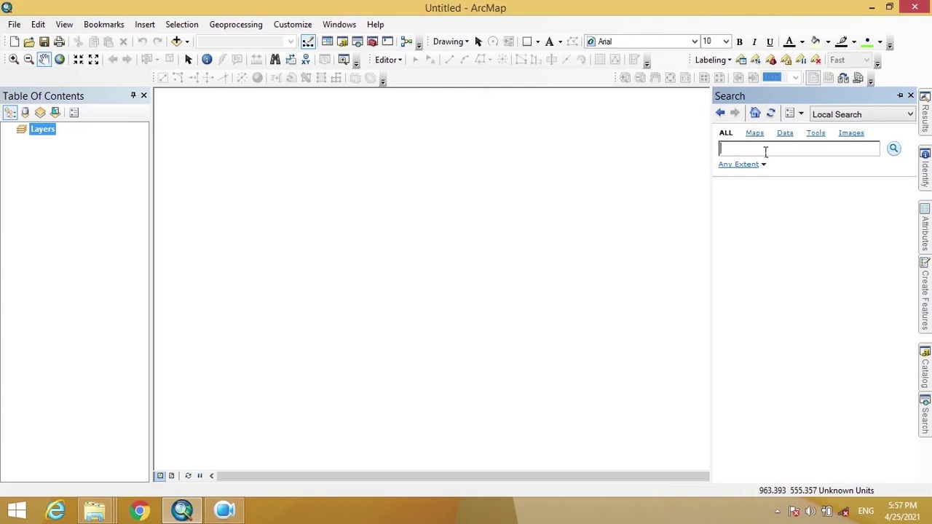
text(file )
text(godata)
text(se)
key(Return)
click(744, 149)
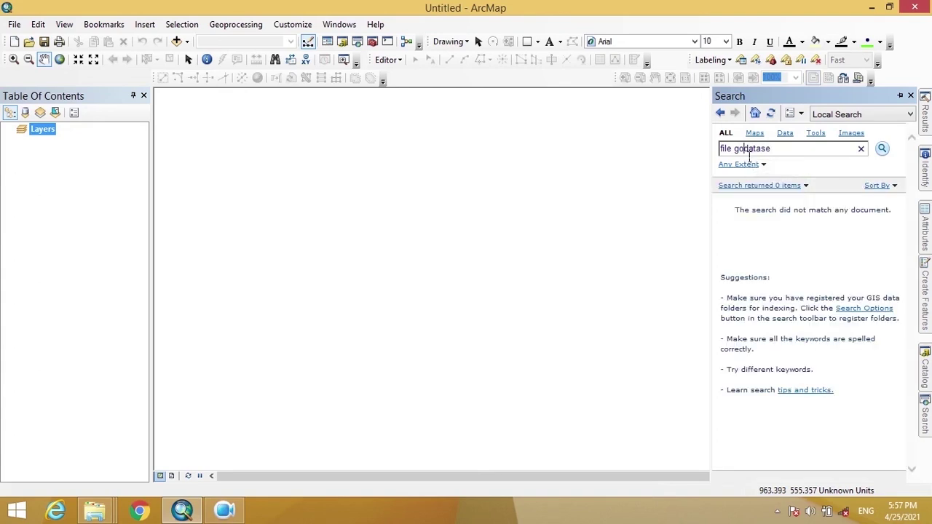
text(e)
click(806, 158)
key(Return)
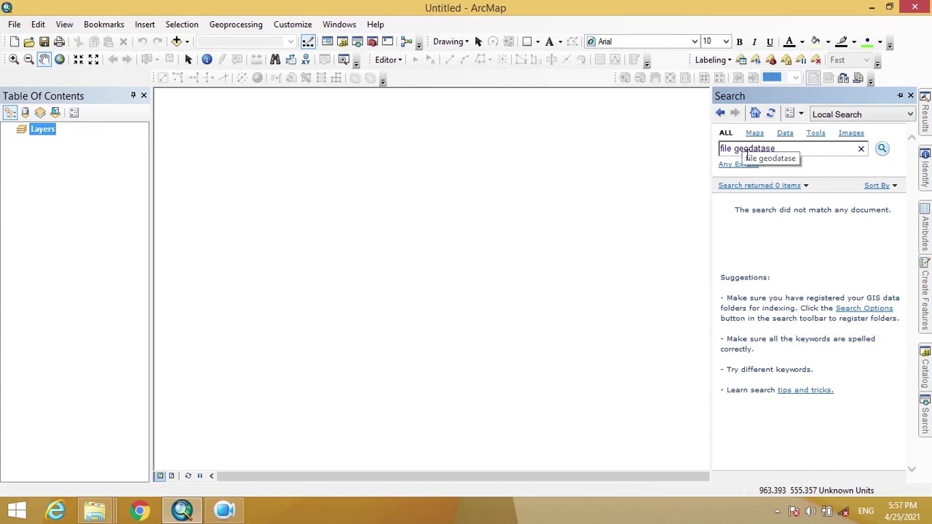
Search for 'file gdb' and launch the Create File GDB (Data Management) tool.
key(BackSpace)
key(BackSpace)
key(BackSpace)
key(BackSpace)
key(BackSpace)
key(BackSpace)
key(BackSpace)
key(BackSpace)
text(gdb)
key(Return)
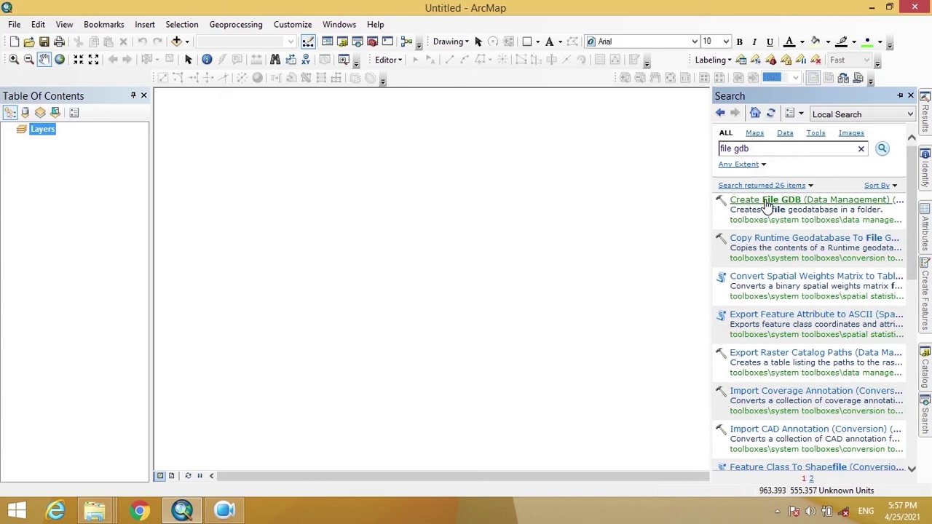
click(766, 206)
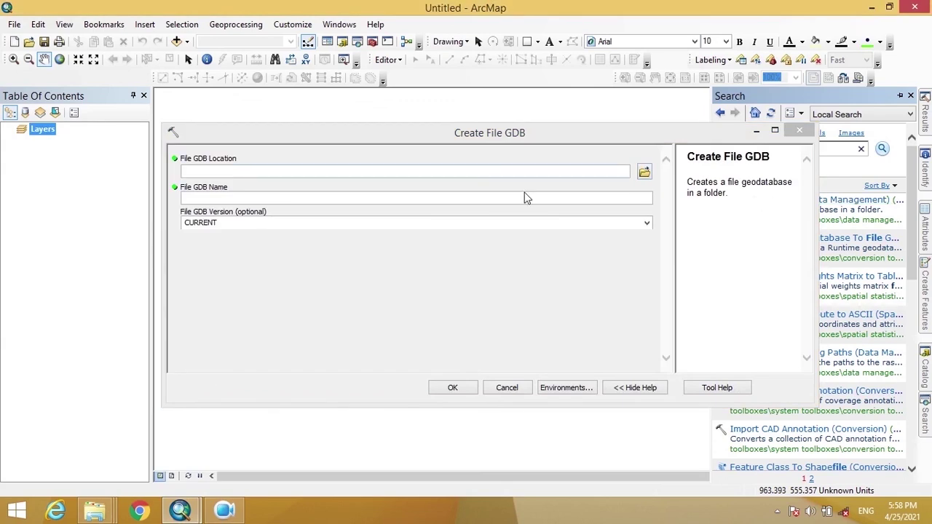
Set the File GDB Location to the ArcGIS_lessons folder under Home - Documents\ArcGIS.
click(644, 172)
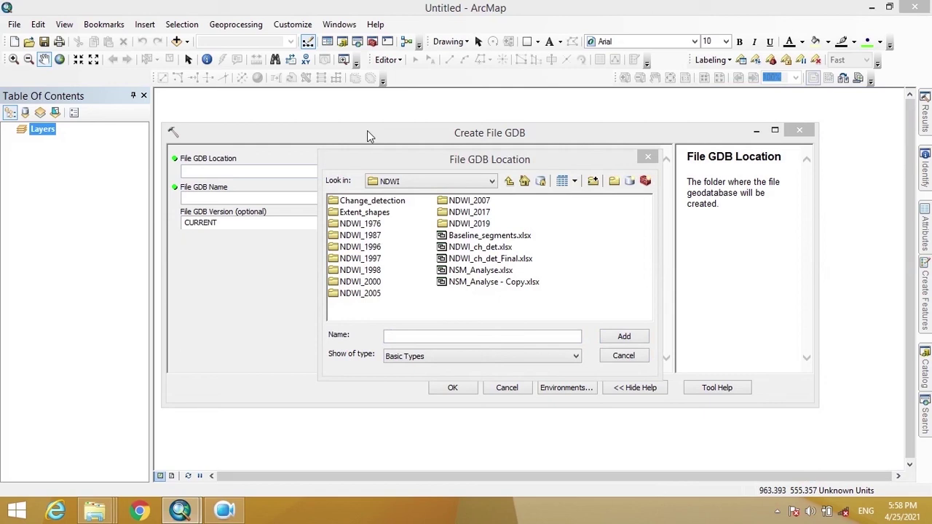
click(398, 184)
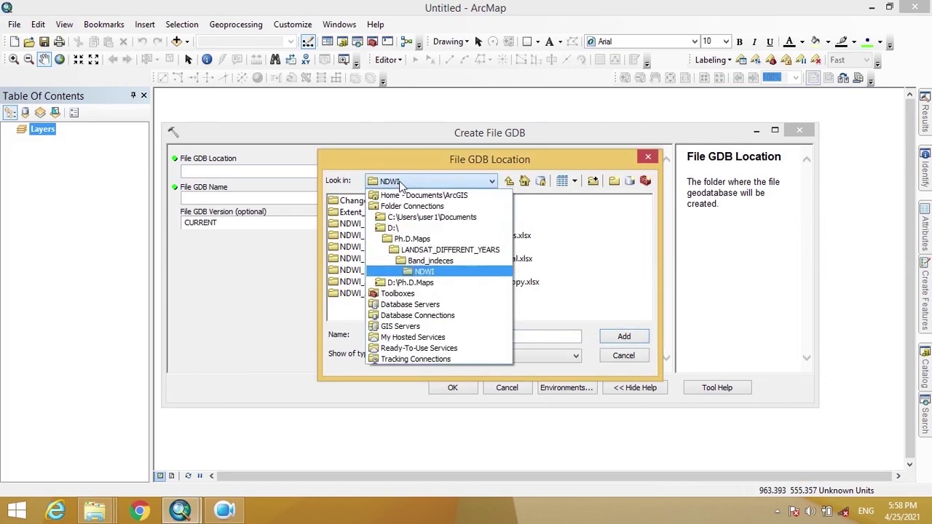
click(408, 197)
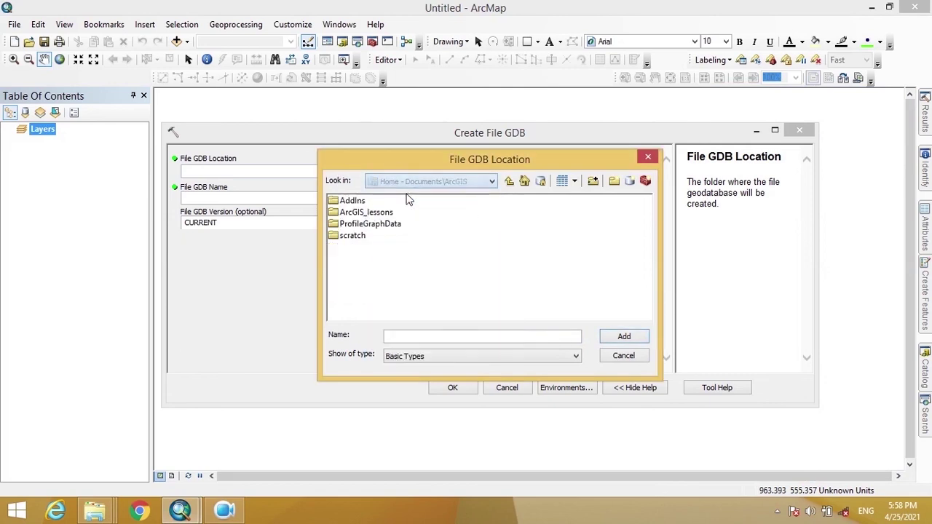
double_click(386, 213)
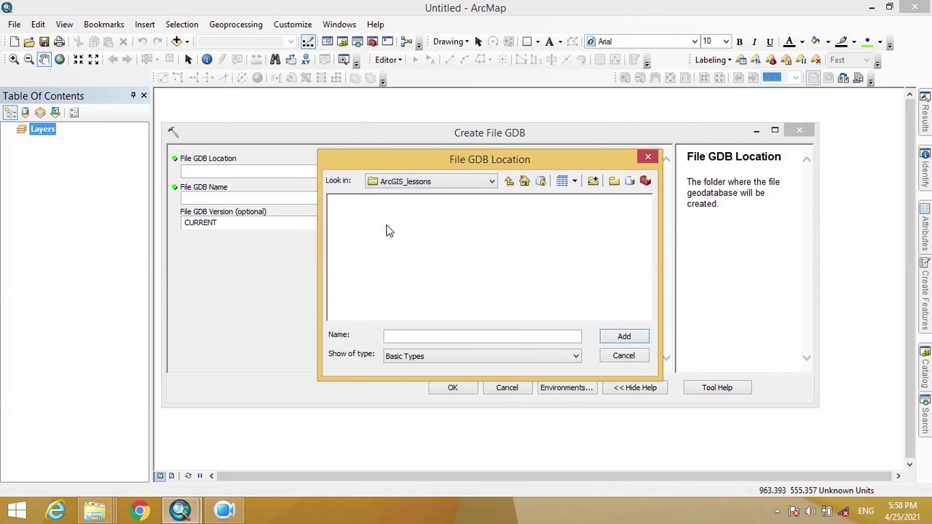
click(507, 182)
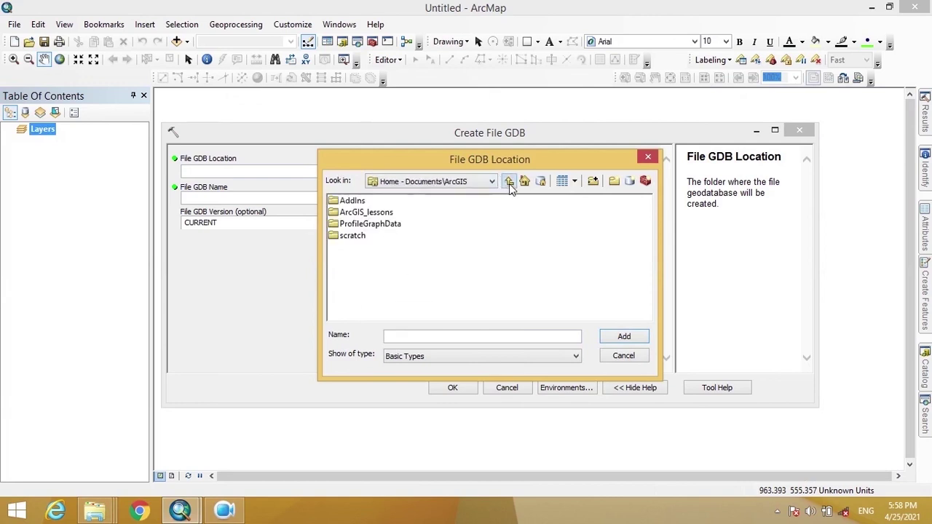
click(380, 213)
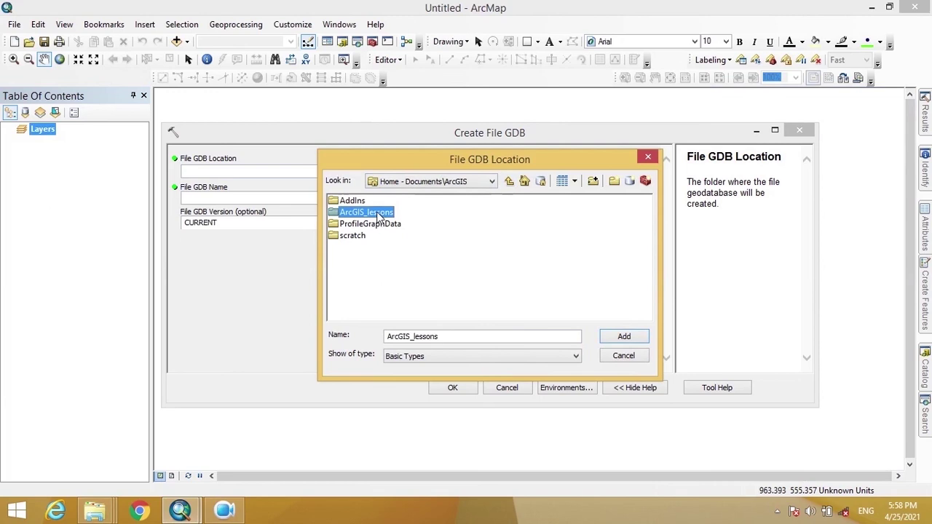
click(627, 337)
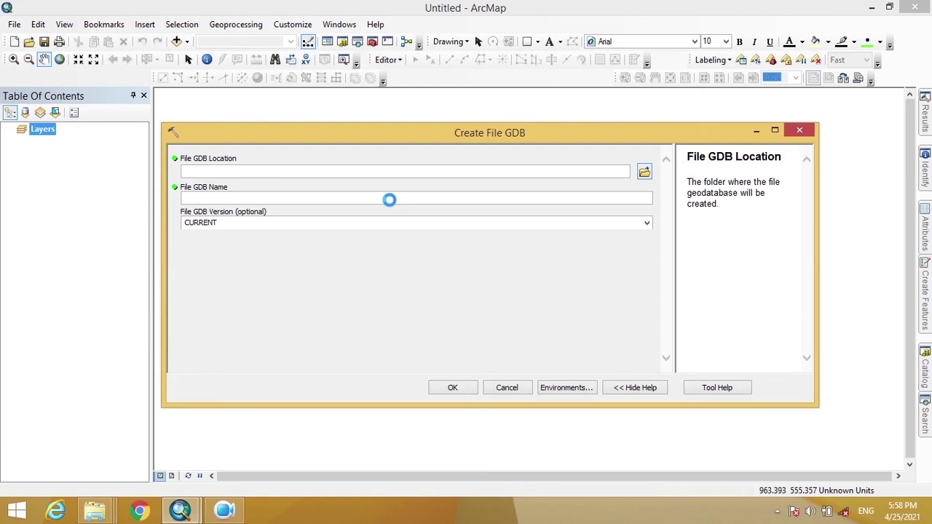
Set the File GDB Name to 'ArcGIS_lesson1_1' and the File GDB Version to 9.3.
click(327, 197)
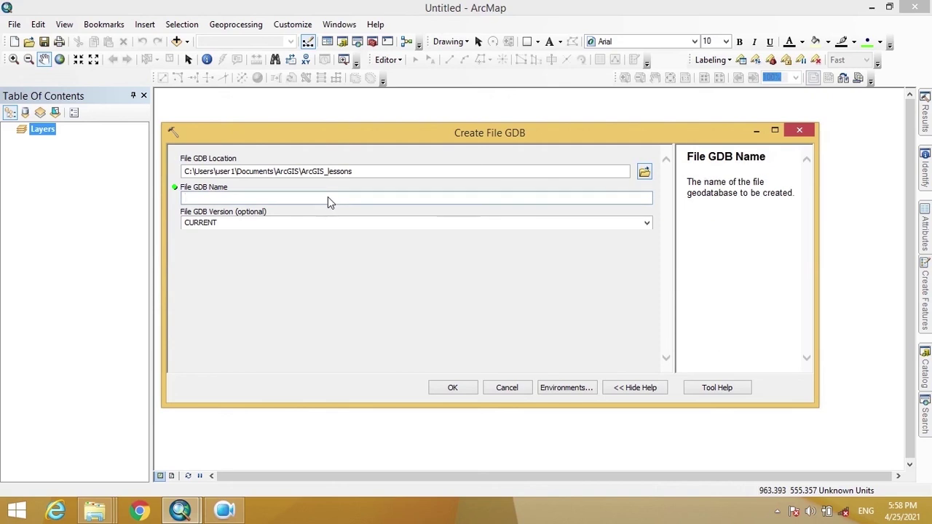
text(Arc)
text(GIS_)
text(lesso)
text(n1_1)
click(428, 226)
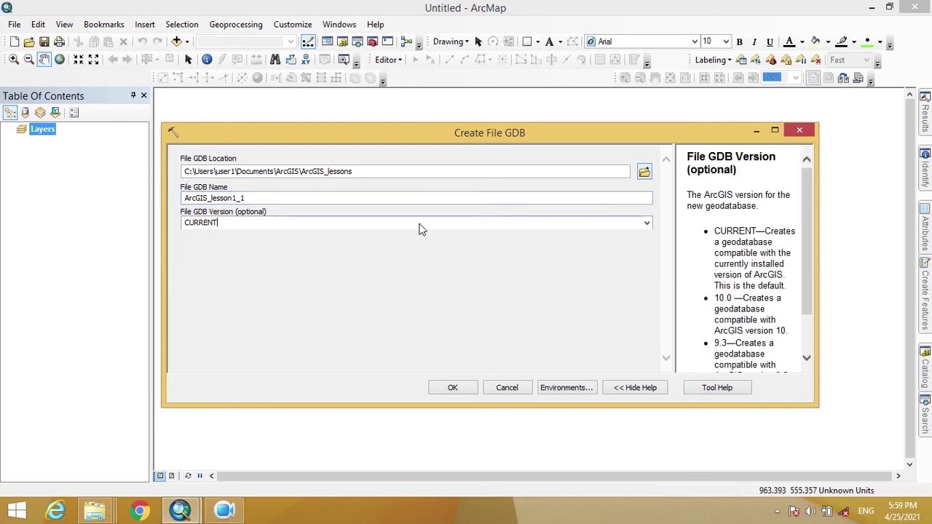
click(646, 223)
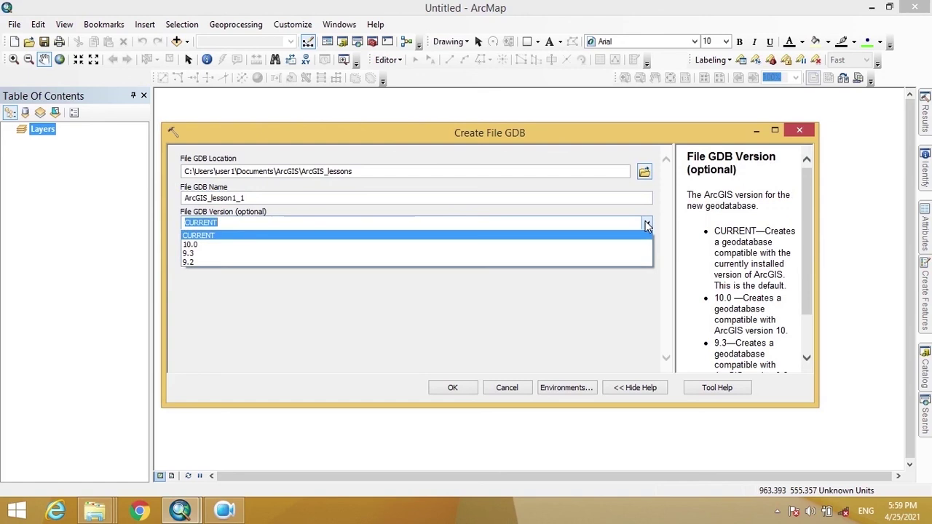
click(567, 223)
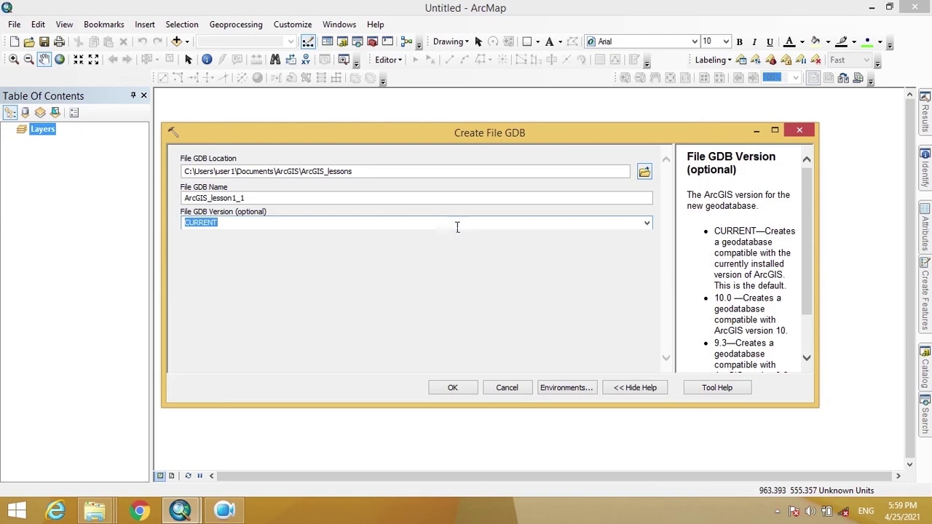
click(647, 223)
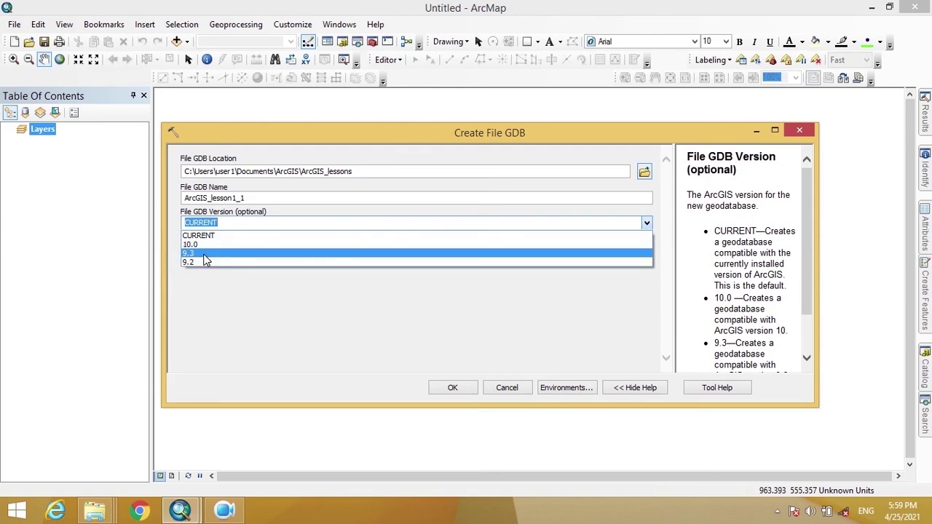
click(206, 254)
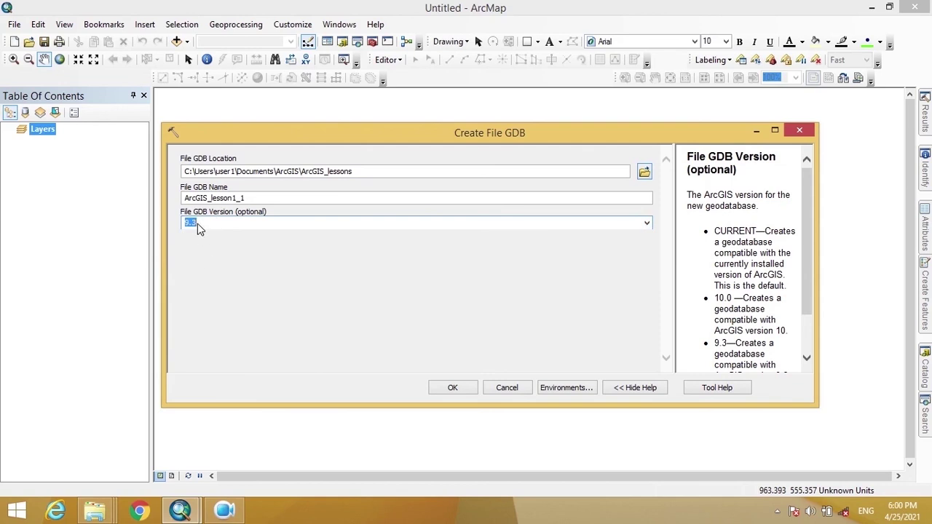
Run Create File GDB to make ArcGIS_lesson1_1 in the ArcGIS_lessons folder.
click(202, 227)
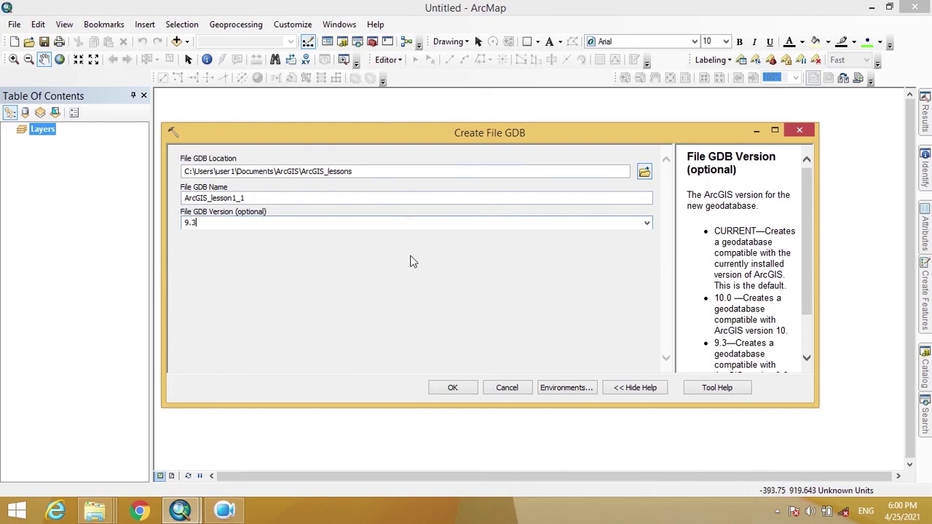
click(470, 389)
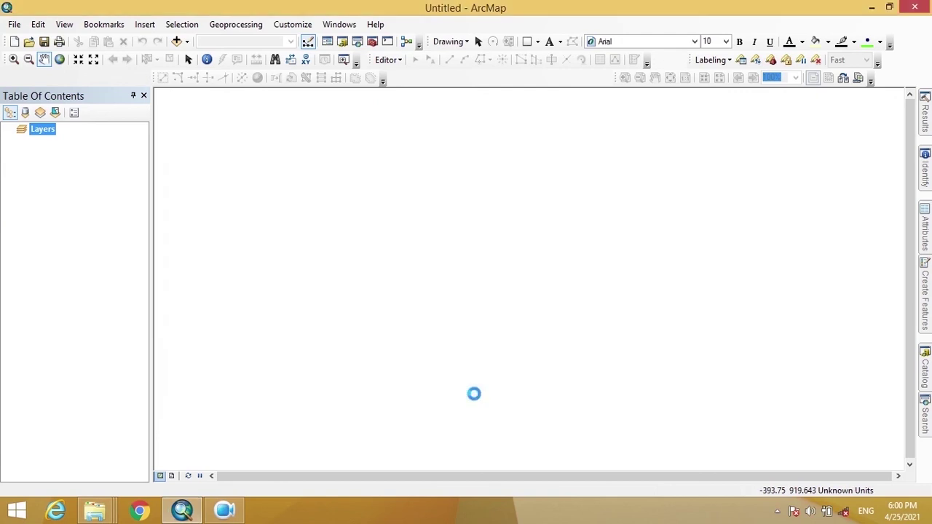